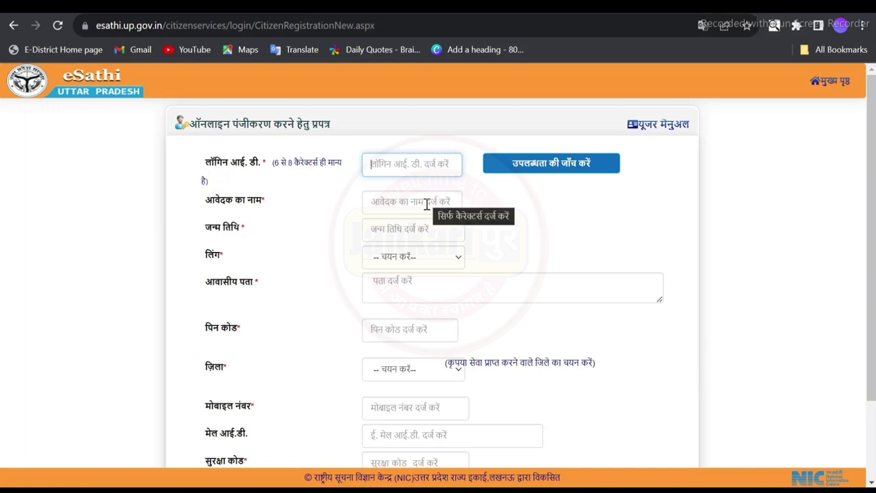
# Choose पुरुष as the gender in the citizen registration form and look through its district choices and remaining fields
pyautogui.click(433, 262)
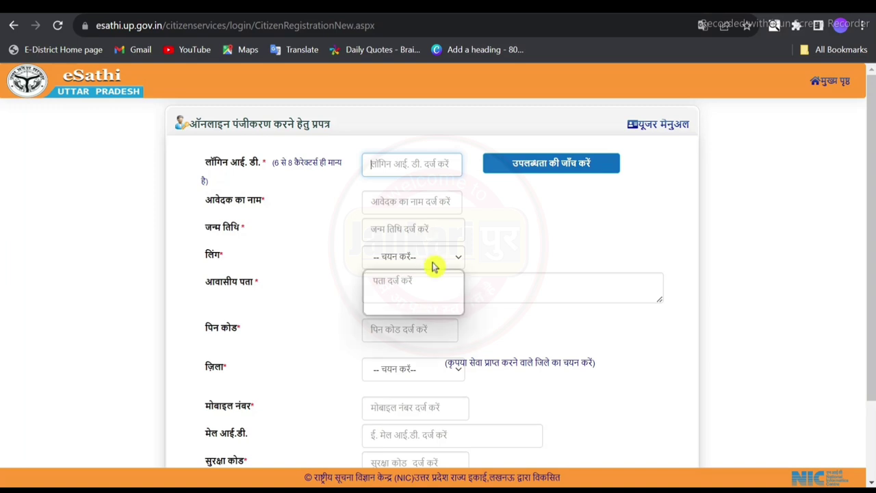
pyautogui.click(432, 284)
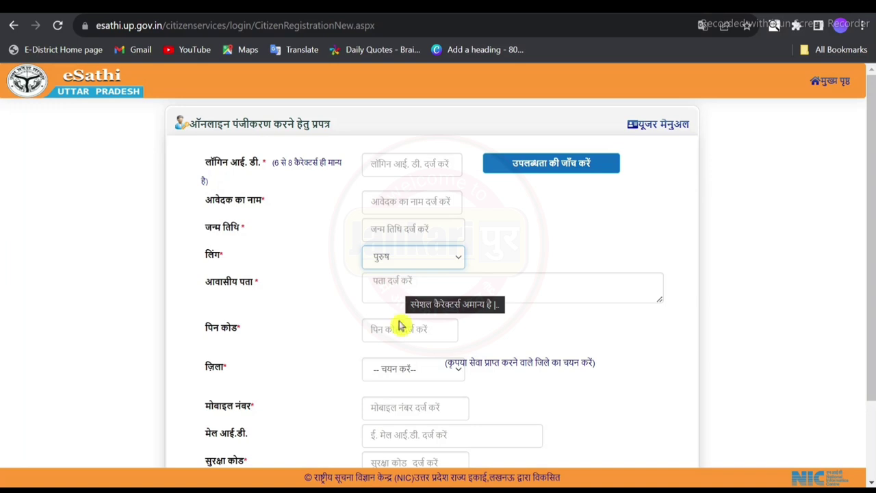
pyautogui.click(397, 368)
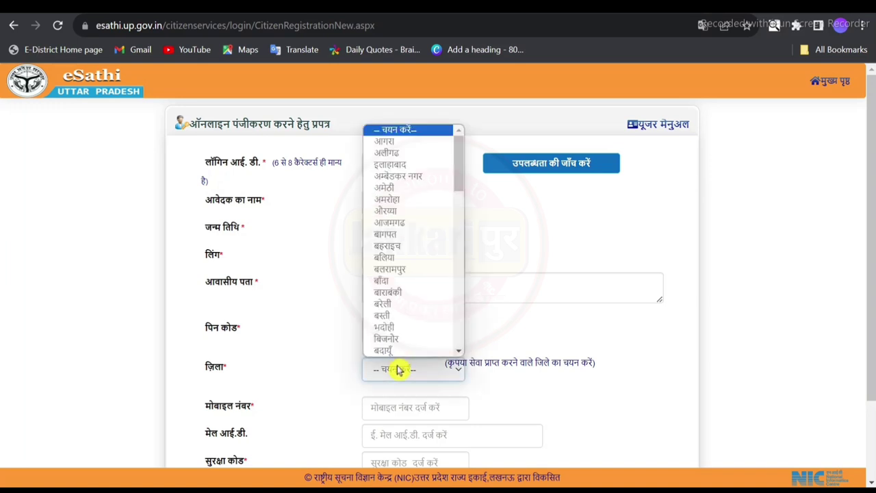
pyautogui.click(524, 397)
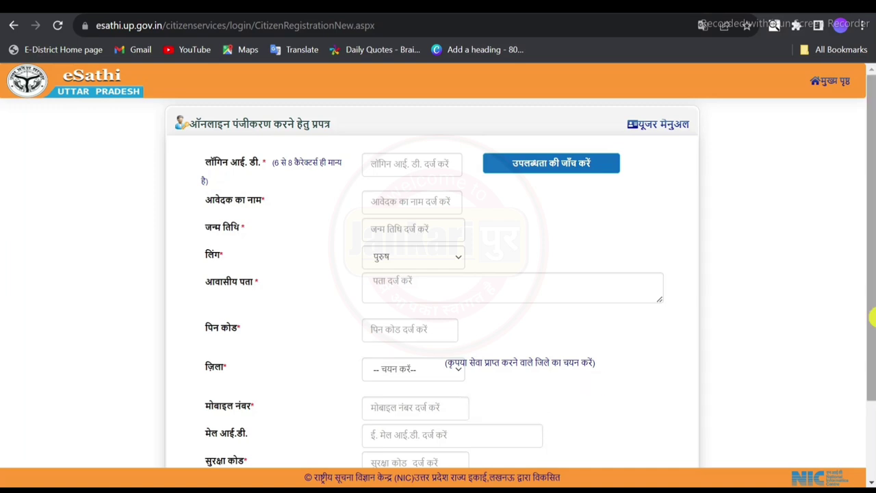
pyautogui.moveTo(873, 318); pyautogui.dragTo(874, 423)
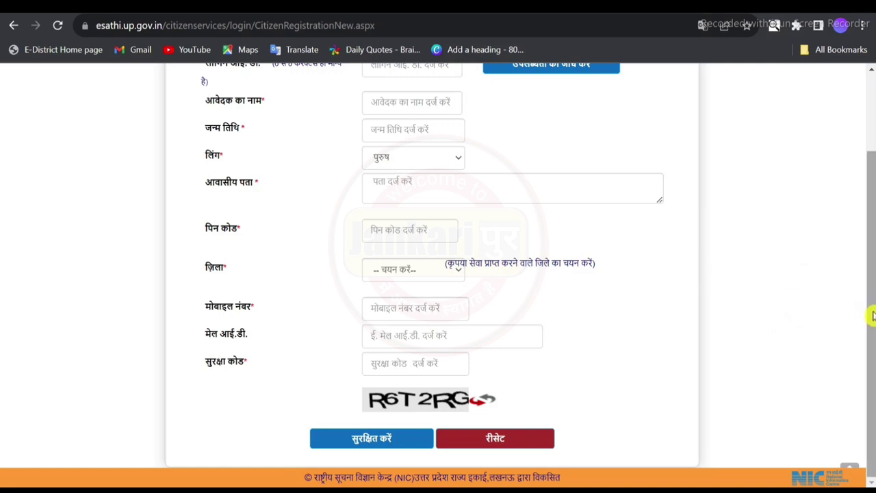
pyautogui.moveTo(869, 305); pyautogui.dragTo(864, 212)
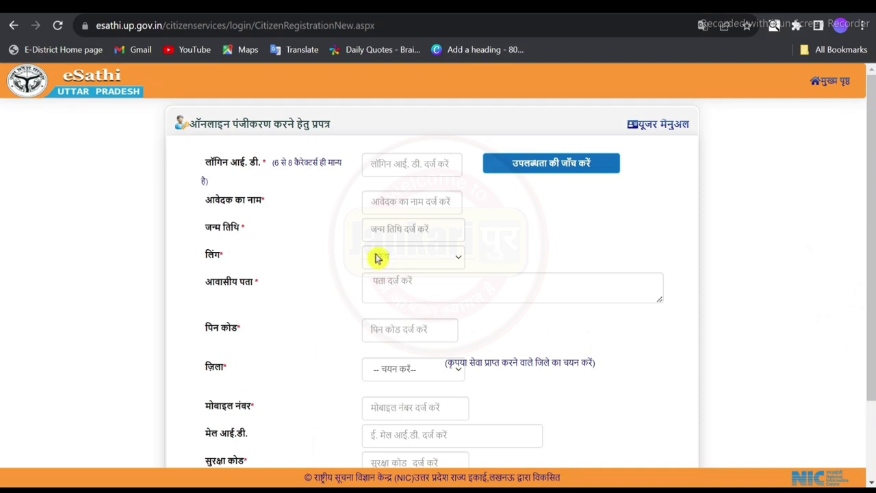
# Open सिटिजन लॉगिन (ई-साथी) from the eDistrict home page
pyautogui.click(127, 14)
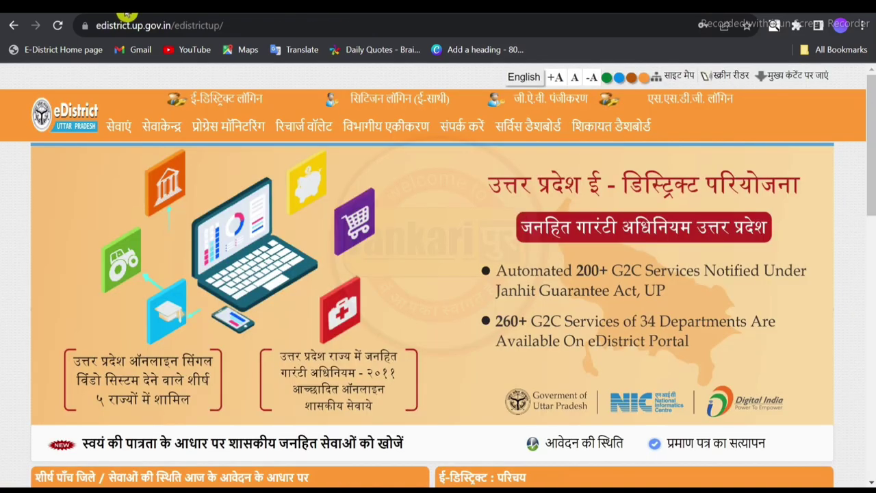
pyautogui.click(368, 102)
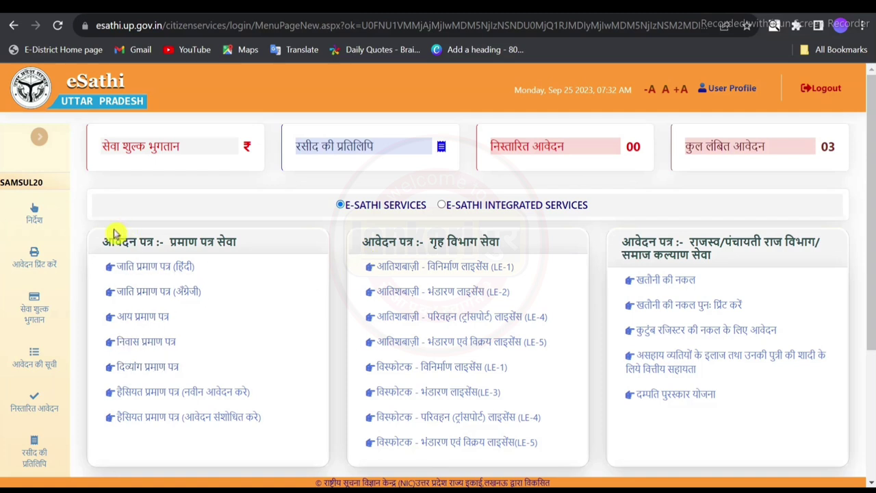
# Open the निवास प्रमाण पत्र application form from the certificate services (प्रमाण पत्र सेवा)
pyautogui.moveTo(103, 245); pyautogui.dragTo(237, 244)
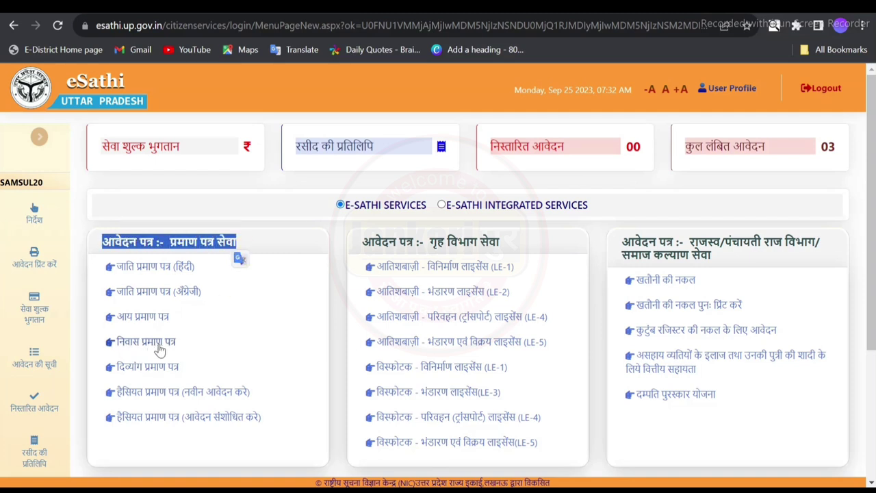
pyautogui.click(230, 323)
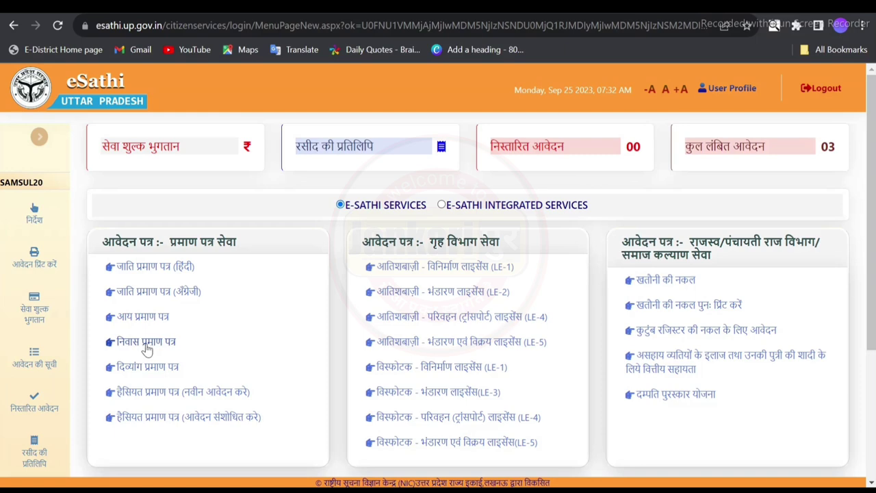
pyautogui.click(149, 346)
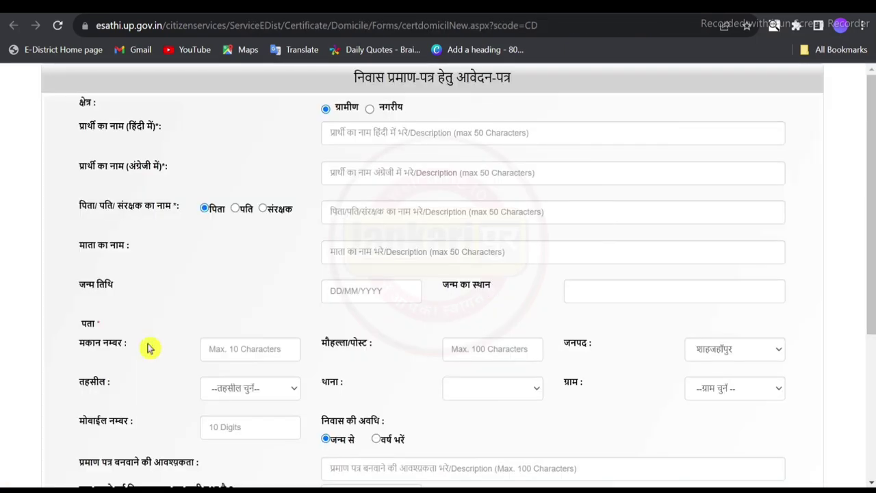
pyautogui.moveTo(363, 77); pyautogui.dragTo(573, 84)
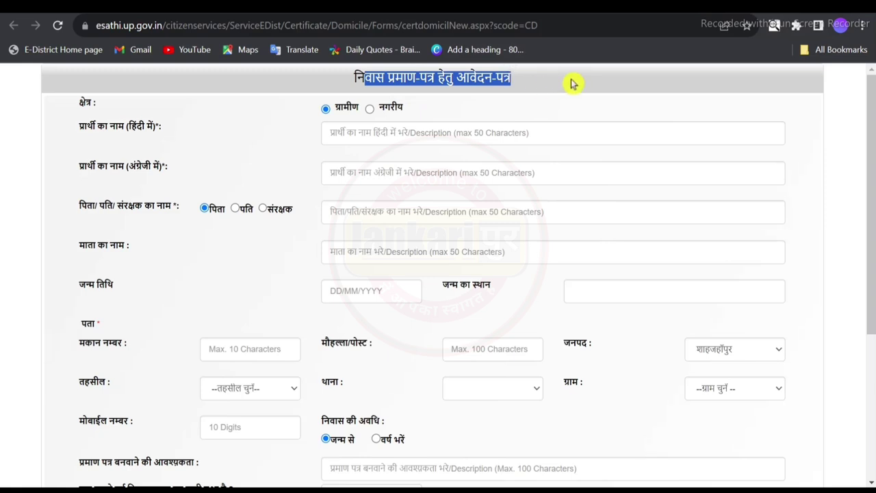
pyautogui.click(573, 84)
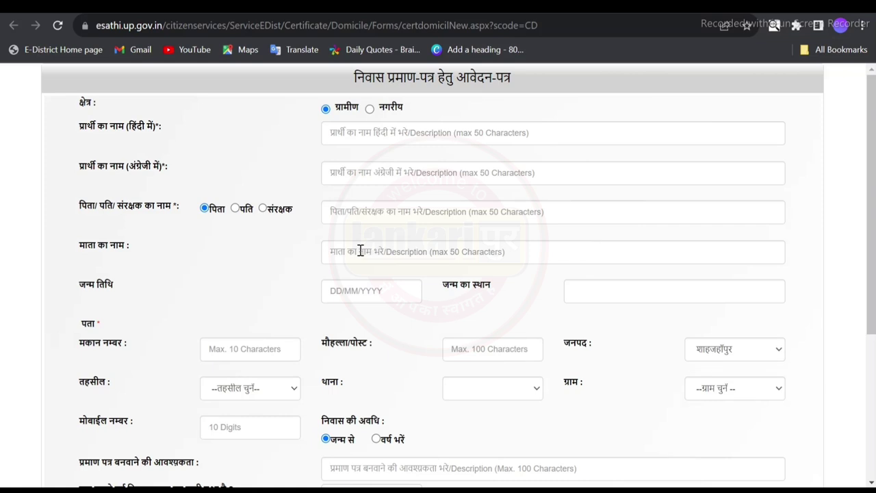
# Examine the form's जन्म तिथि calendar, the तहसील and थाना choices, and the निवास की अवधि section
pyautogui.click(369, 292)
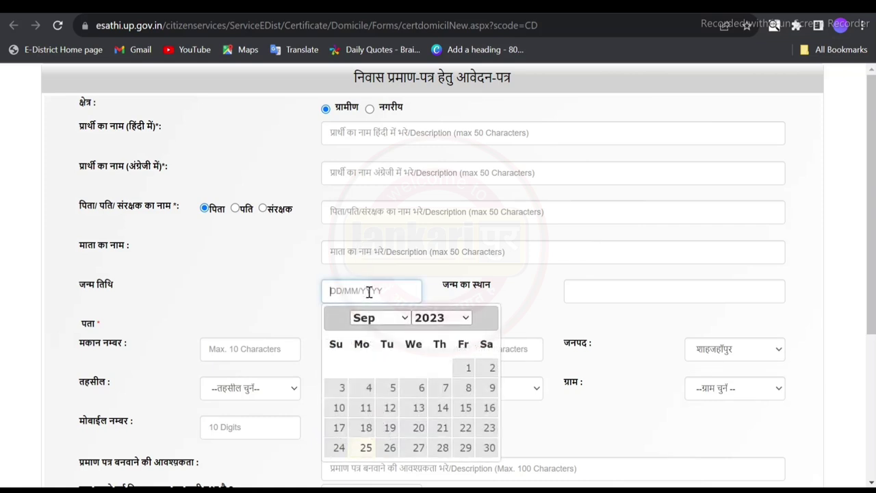
pyautogui.click(440, 295)
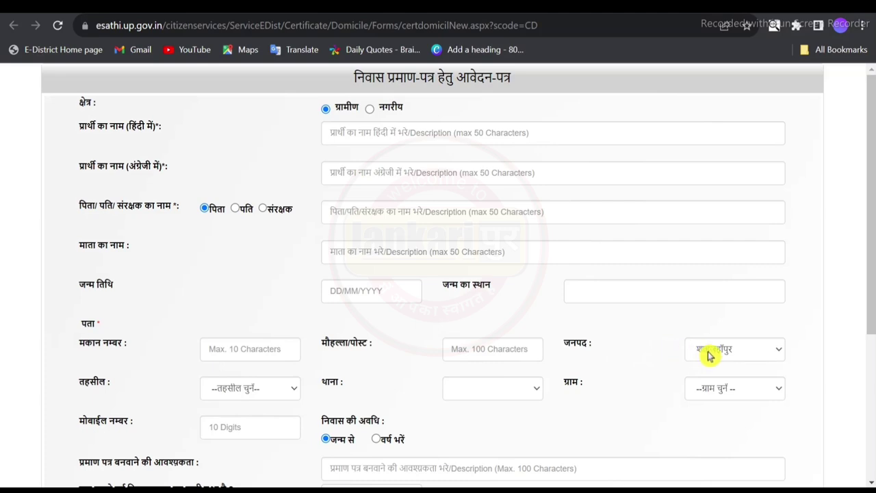
pyautogui.moveTo(872, 311); pyautogui.dragTo(873, 460)
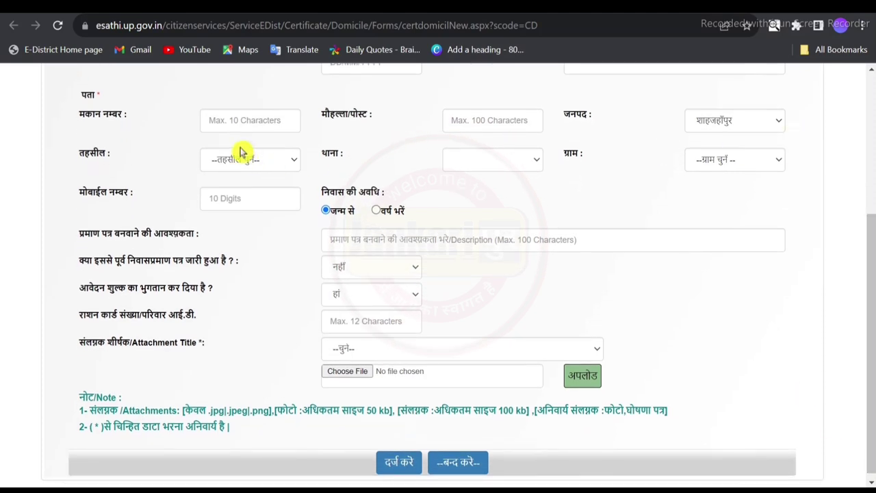
pyautogui.click(219, 164)
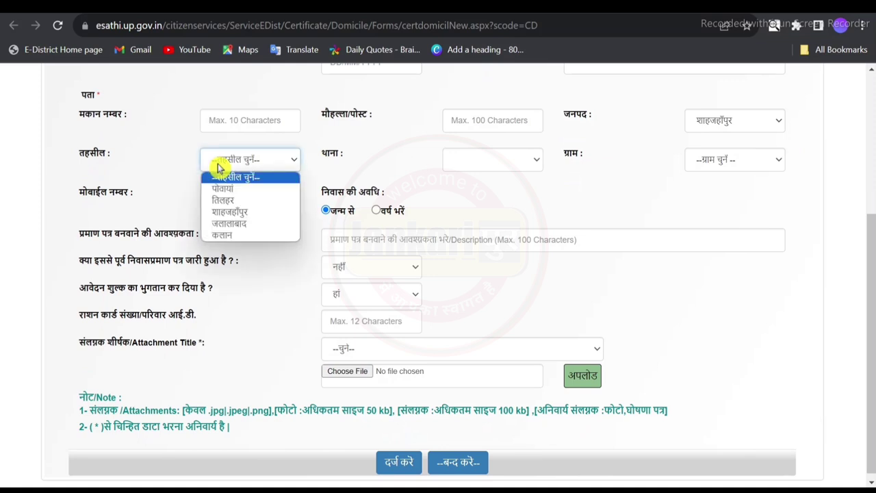
pyautogui.click(219, 166)
pyautogui.click(463, 162)
pyautogui.click(464, 162)
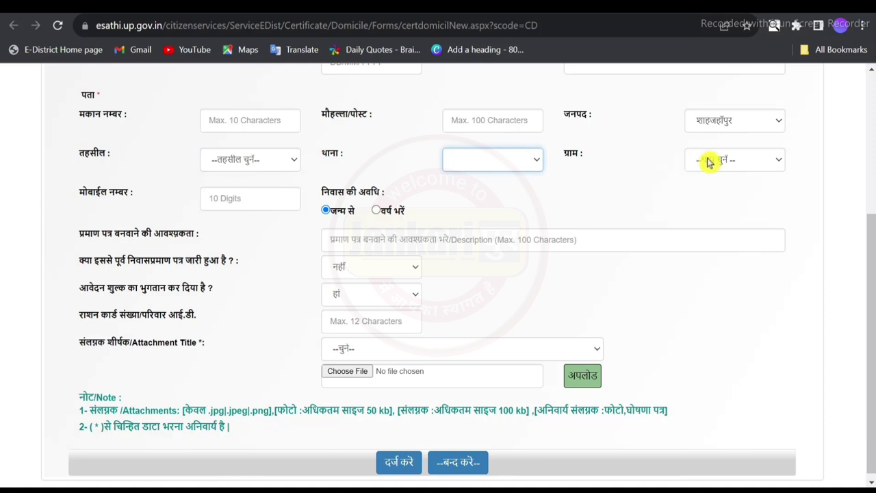
pyautogui.click(708, 204)
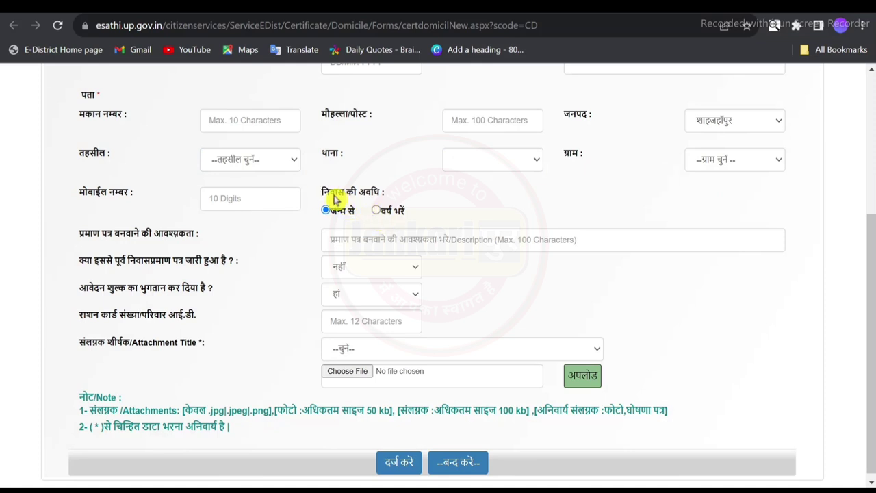
pyautogui.moveTo(327, 195); pyautogui.dragTo(380, 196)
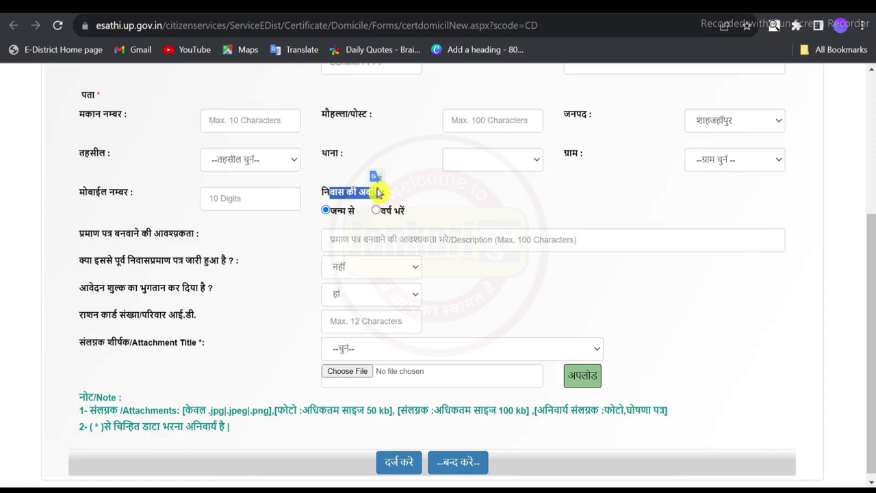
pyautogui.click(431, 196)
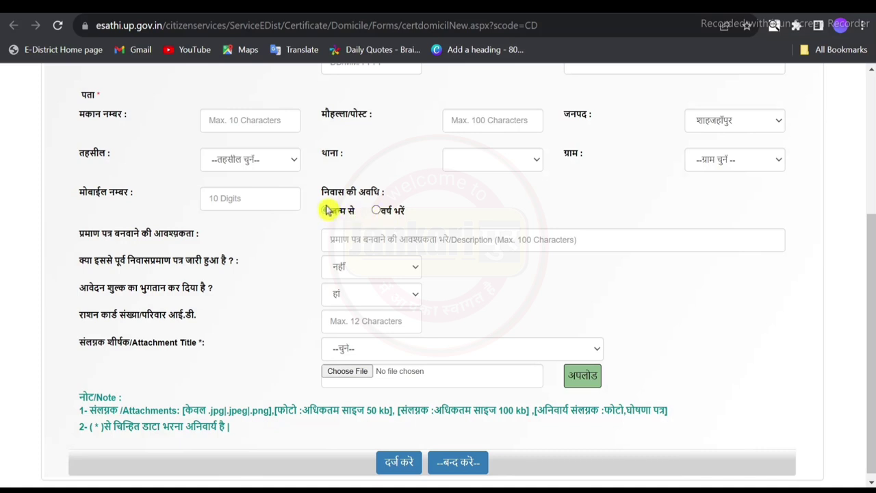
# Set निवास की अवधि to वर्ष भरें and check the answer choices for a previously issued residence certificate
pyautogui.click(376, 210)
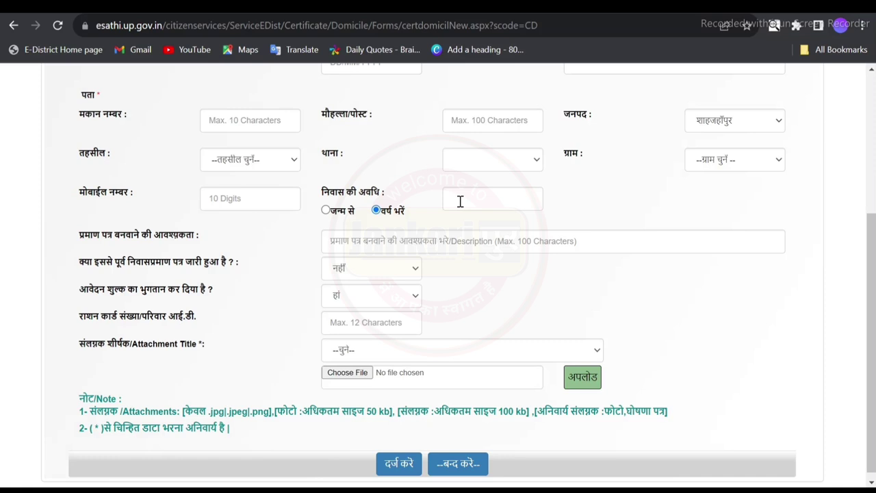
pyautogui.moveTo(83, 236); pyautogui.dragTo(197, 236)
pyautogui.click(248, 239)
pyautogui.click(339, 274)
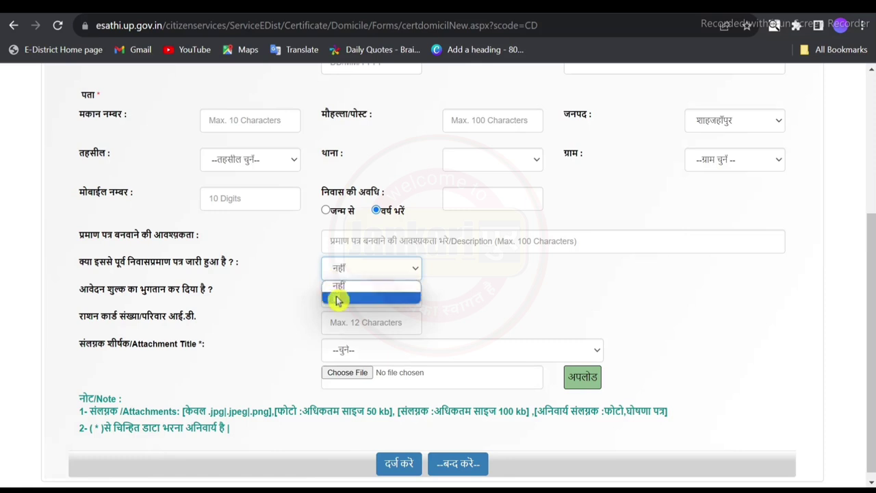
pyautogui.click(357, 275)
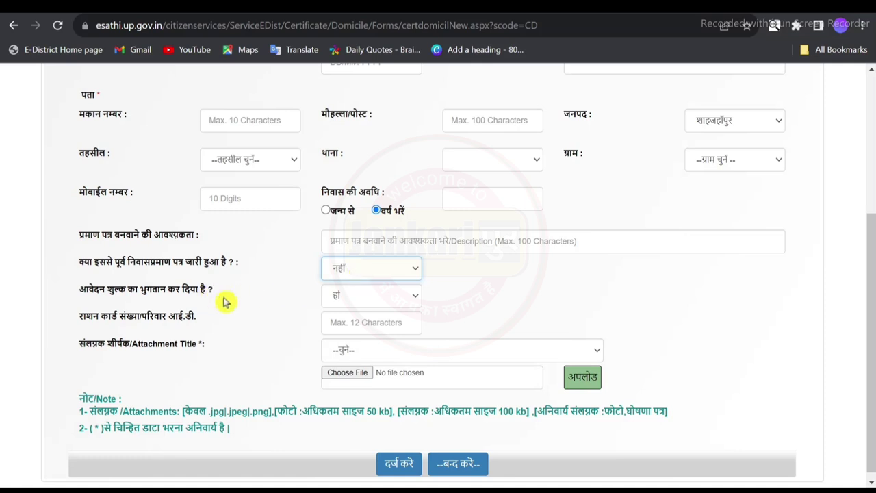
# Set the answer on whether the application fee has been paid (आवेदन शुल्क का भुगतान) to नहीं
pyautogui.click(349, 299)
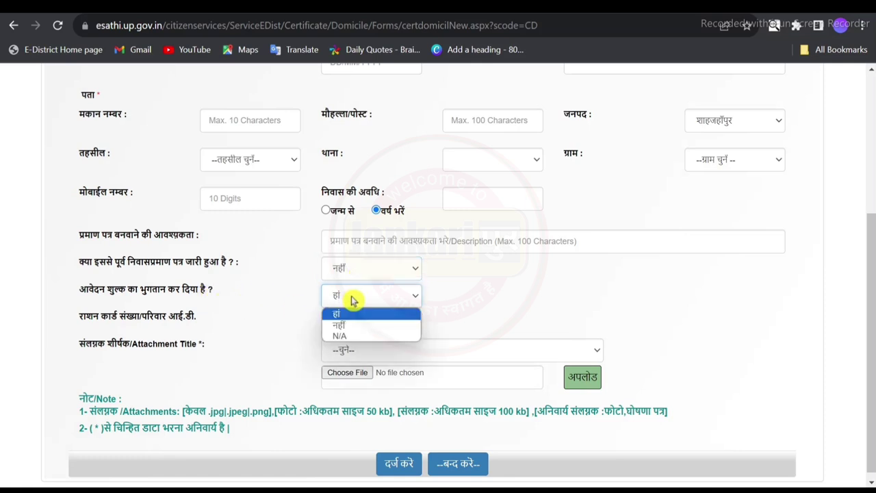
pyautogui.click(344, 326)
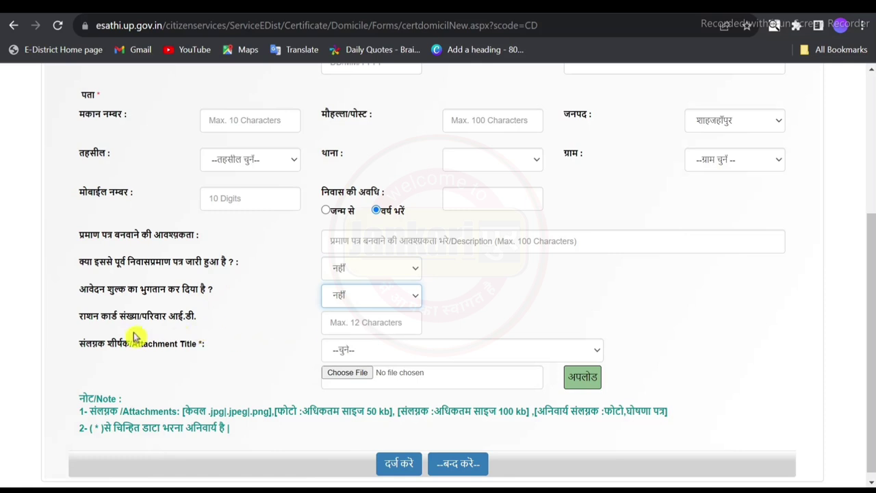
pyautogui.click(346, 324)
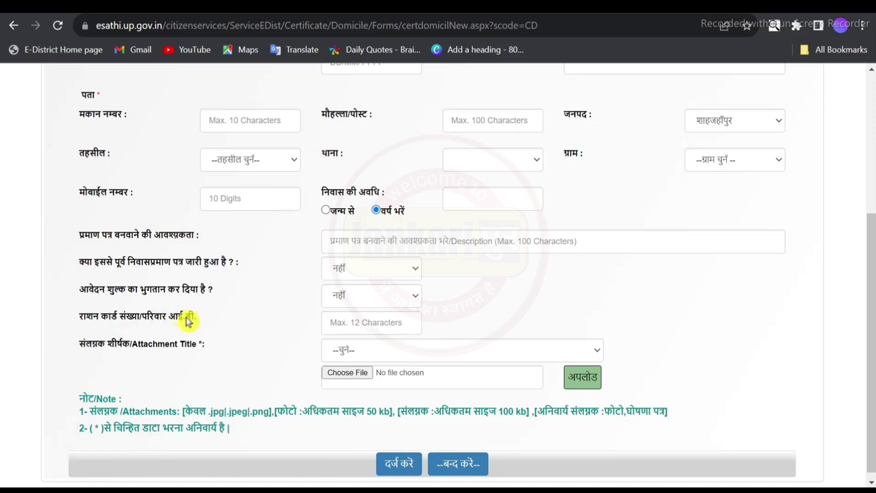
# Set the attachment title to अन्य and activate the field for its custom title
pyautogui.click(375, 357)
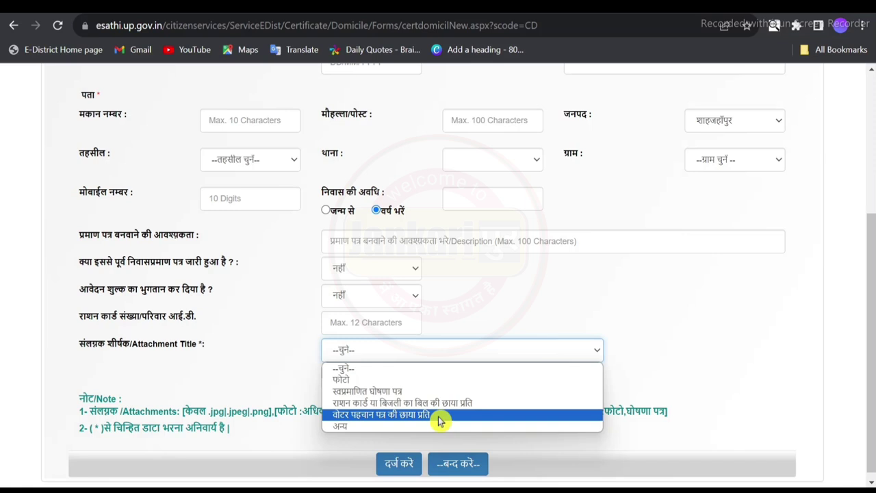
pyautogui.click(353, 428)
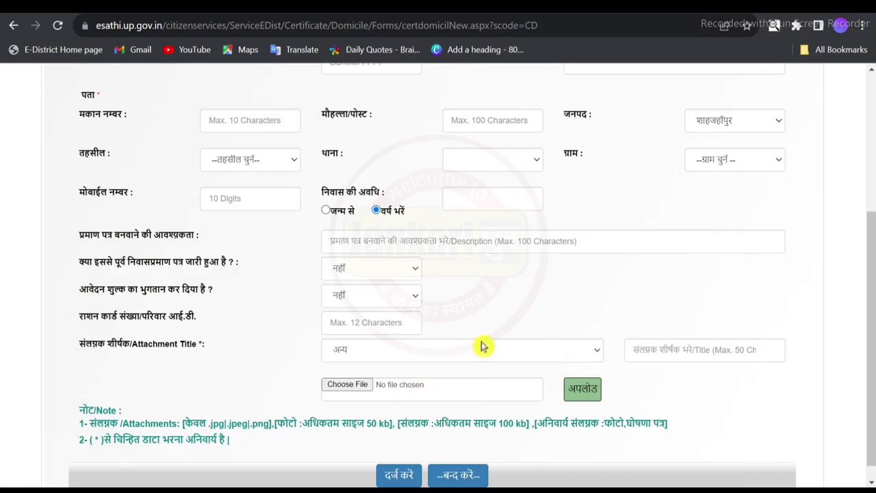
pyautogui.click(645, 347)
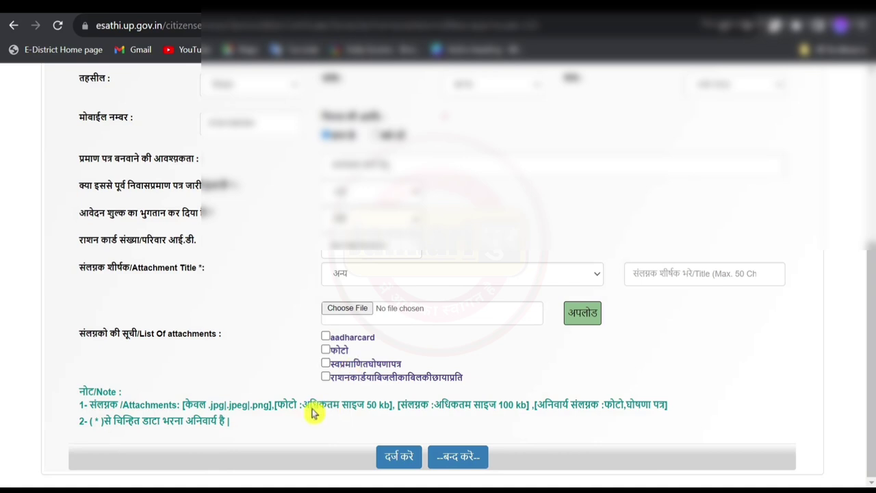
# Examine the attachment note for the photo and enclosure size limits and the mandatory documents, translating part of it
pyautogui.moveTo(314, 410); pyautogui.dragTo(365, 416)
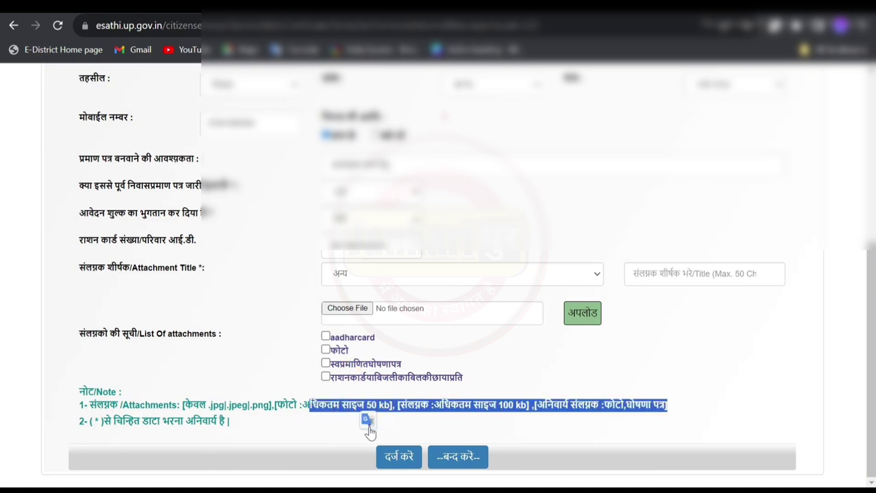
pyautogui.click(368, 420)
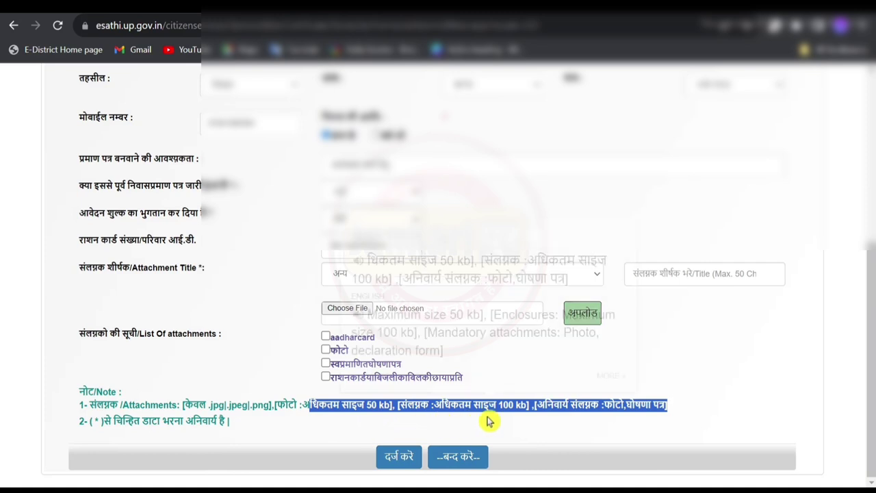
pyautogui.click(507, 445)
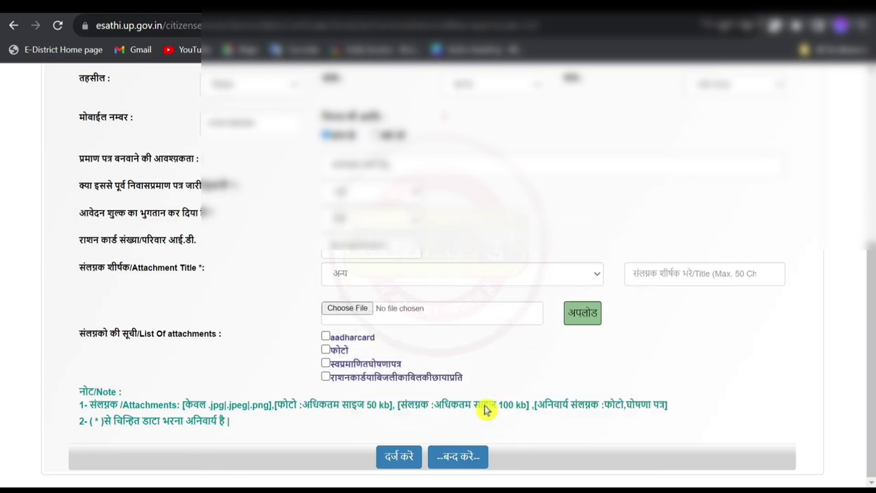
pyautogui.moveTo(480, 406); pyautogui.dragTo(520, 406)
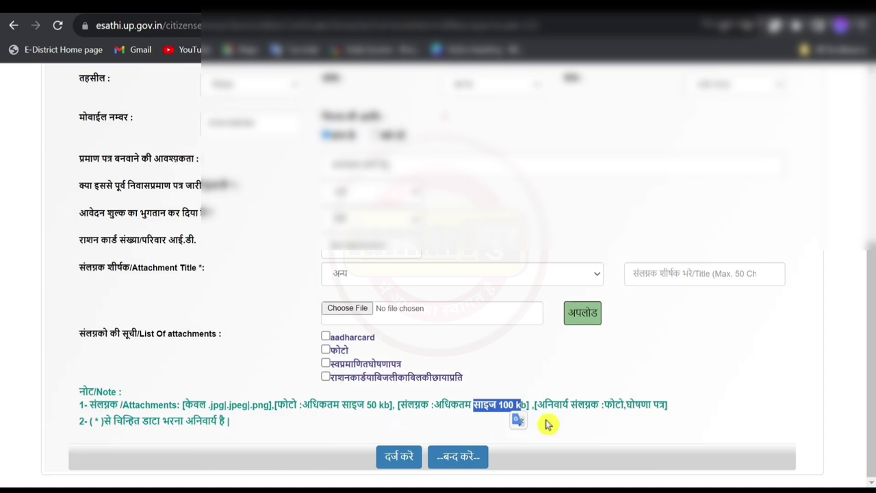
pyautogui.click(570, 428)
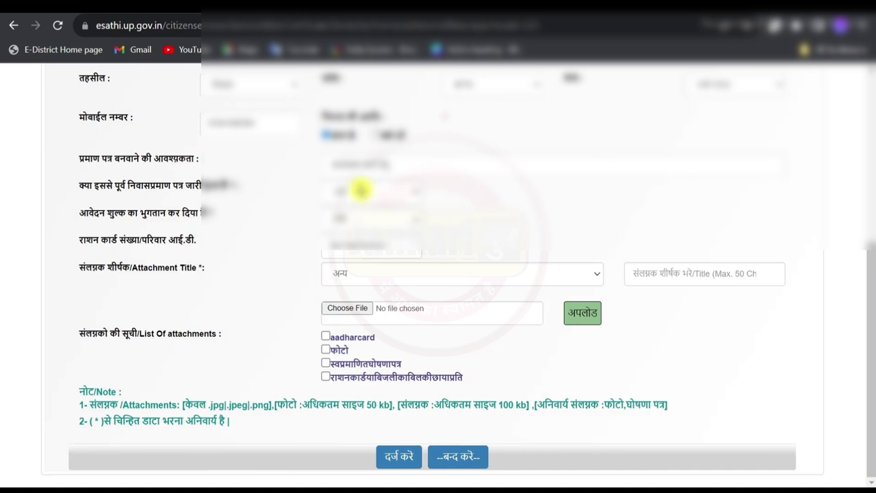
# Submit the residence certificate form and review the resulting application summary down to its attachment list and service fee payment option
pyautogui.click(397, 459)
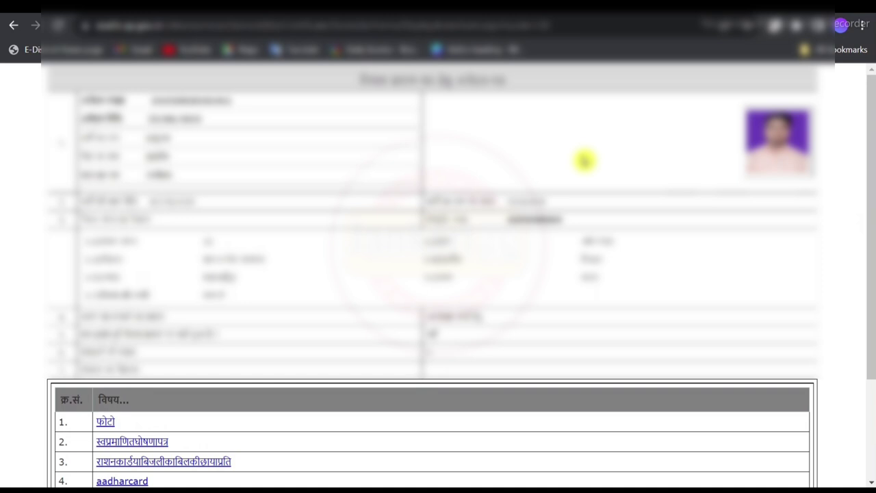
pyautogui.moveTo(359, 79); pyautogui.dragTo(508, 78)
pyautogui.click(523, 128)
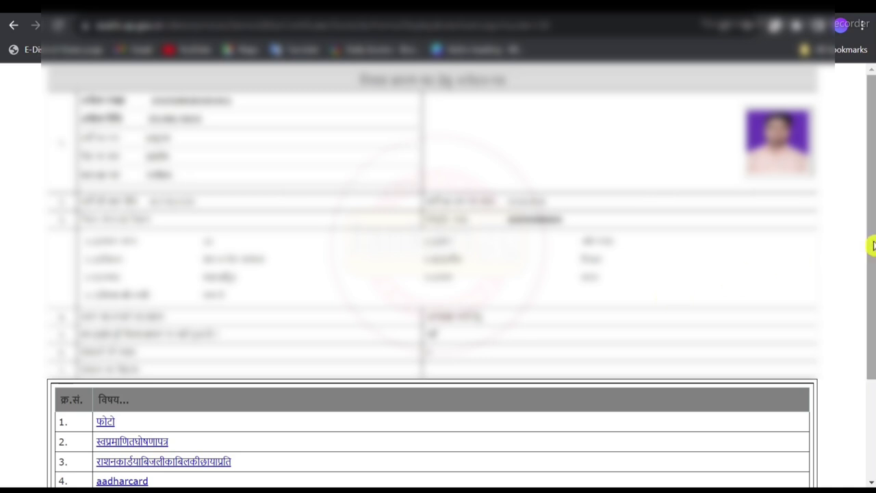
pyautogui.scroll(-1, 871, 244)
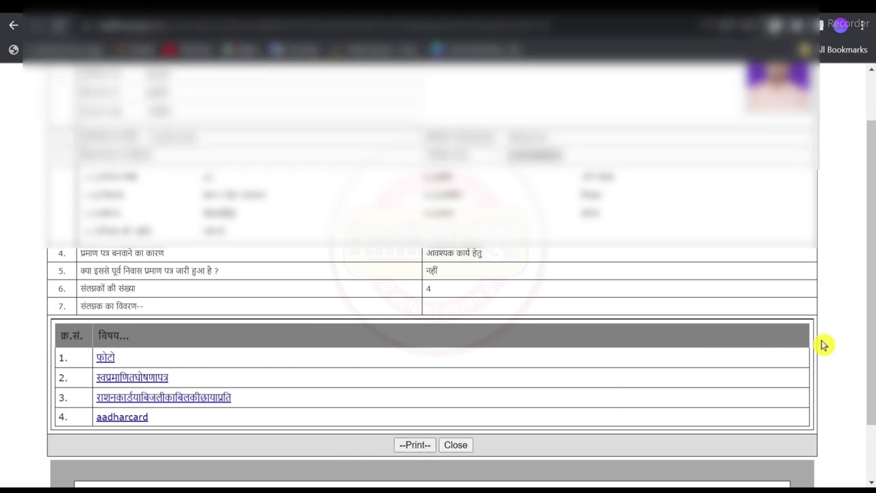
pyautogui.scroll(-1, 801, 351)
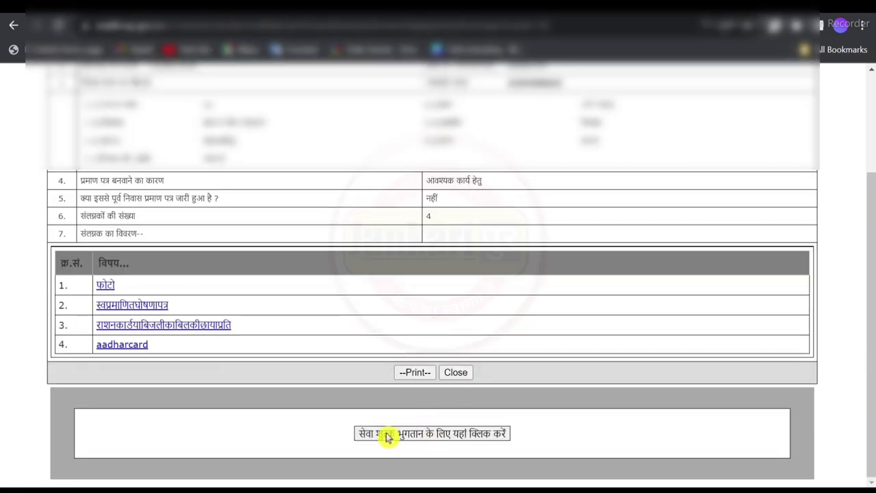
# Start the service fee payment, submit the application number on the payment gateway and proceed with the payment
pyautogui.click(479, 435)
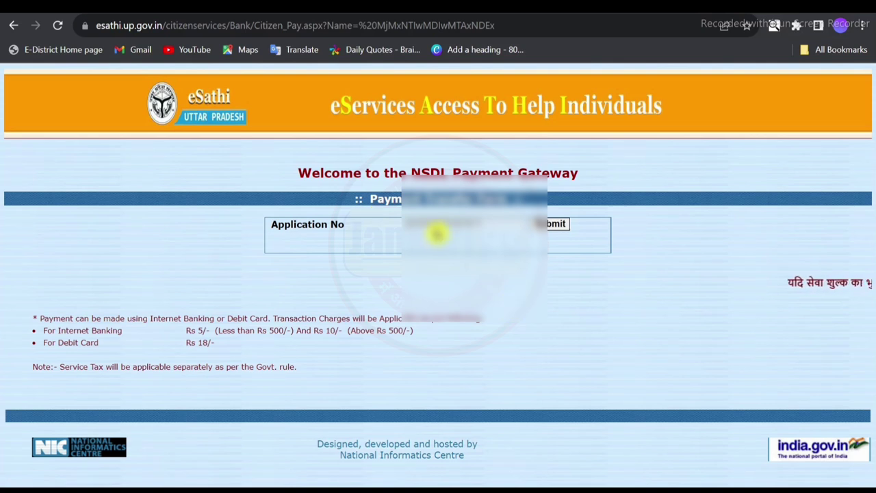
pyautogui.click(544, 226)
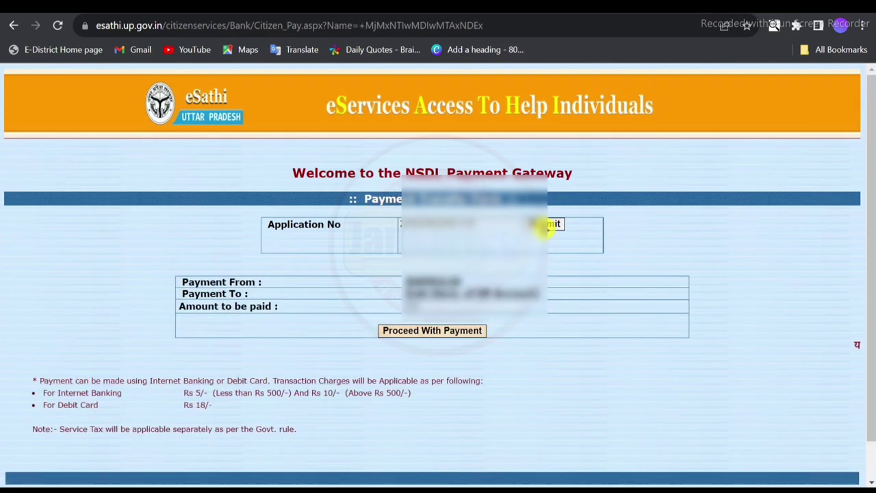
pyautogui.click(421, 331)
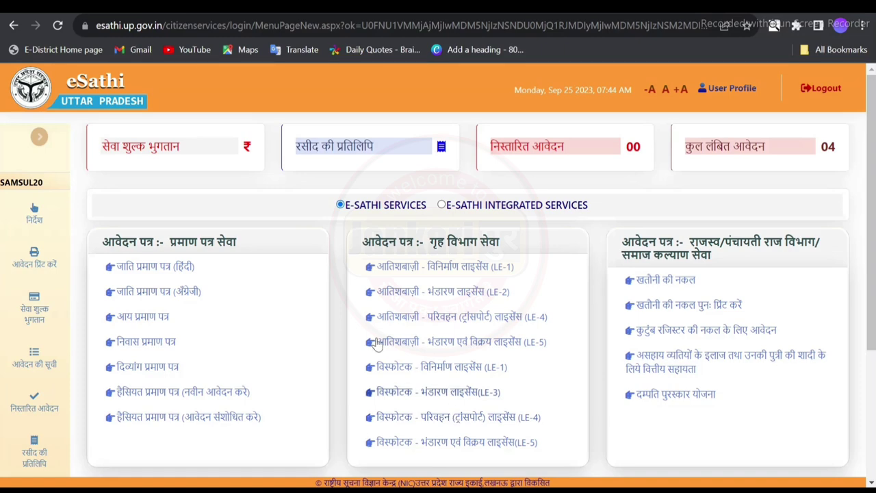
# Open the receipt copy (रसीद की प्रतिलिपि) page and activate the application number field for the acknowledgement slip
pyautogui.click(34, 457)
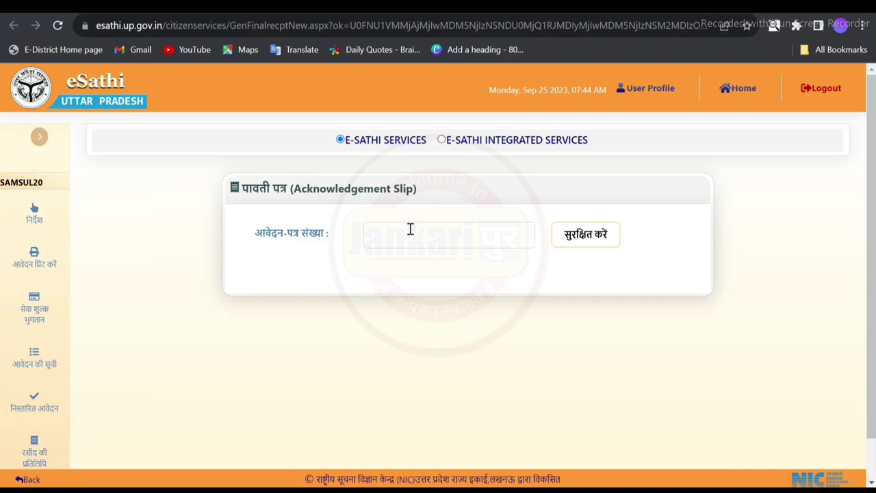
pyautogui.click(411, 229)
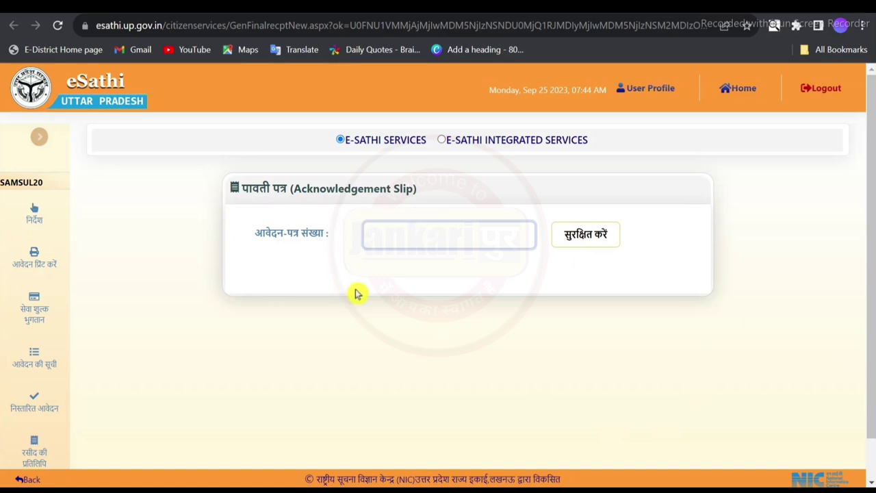
pyautogui.click(35, 464)
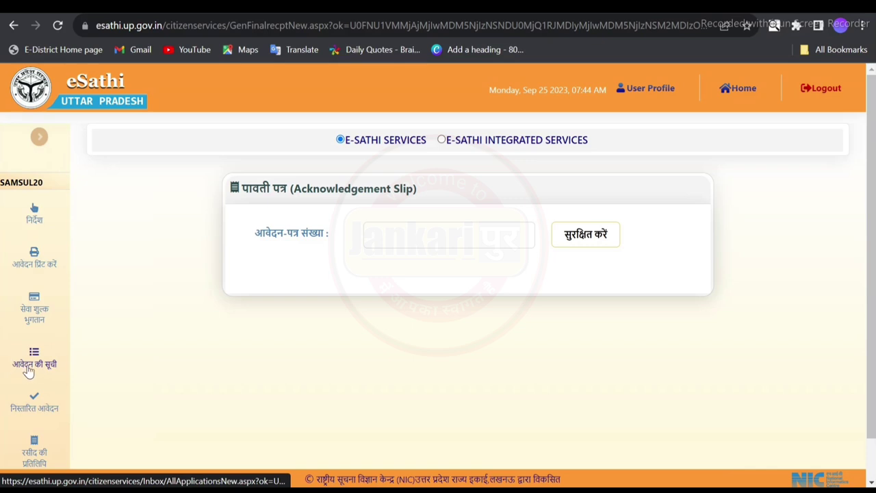
# Open the list of applications (आवेदन की सूची) and check the current status of the निवास प्रमाण पत्र application
pyautogui.click(39, 368)
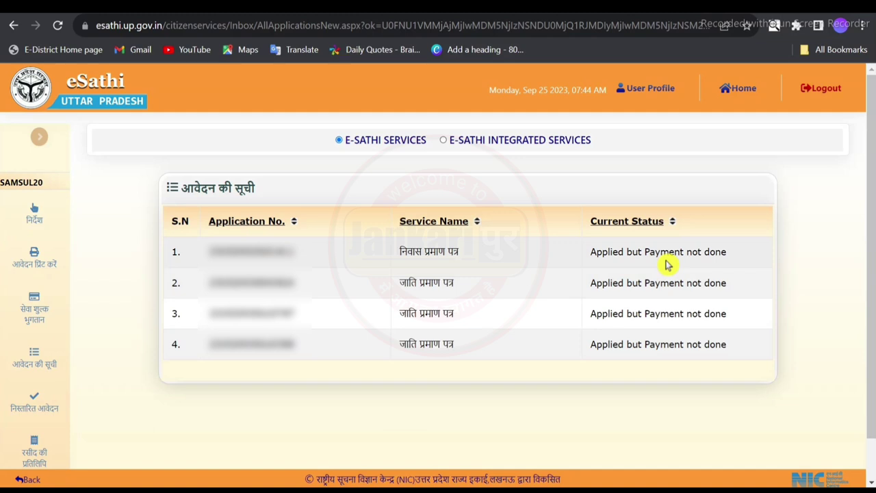
pyautogui.moveTo(592, 252); pyautogui.dragTo(730, 265)
pyautogui.click(607, 253)
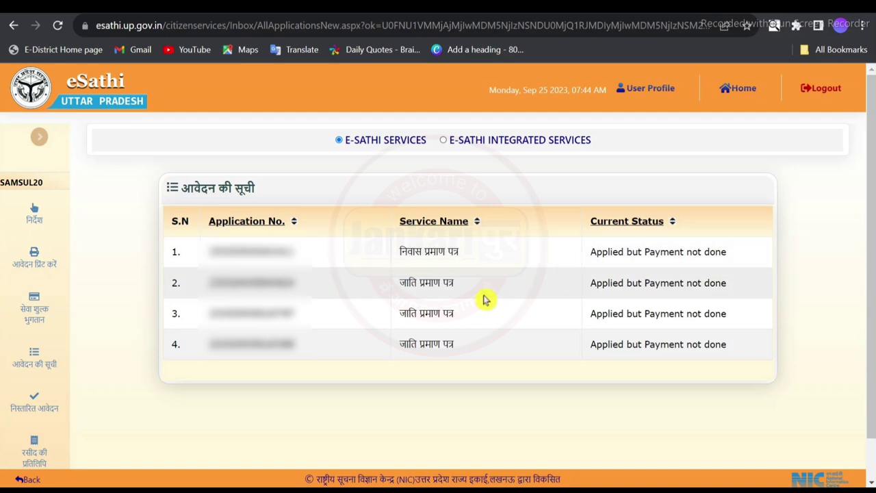
pyautogui.moveTo(593, 252); pyautogui.dragTo(724, 251)
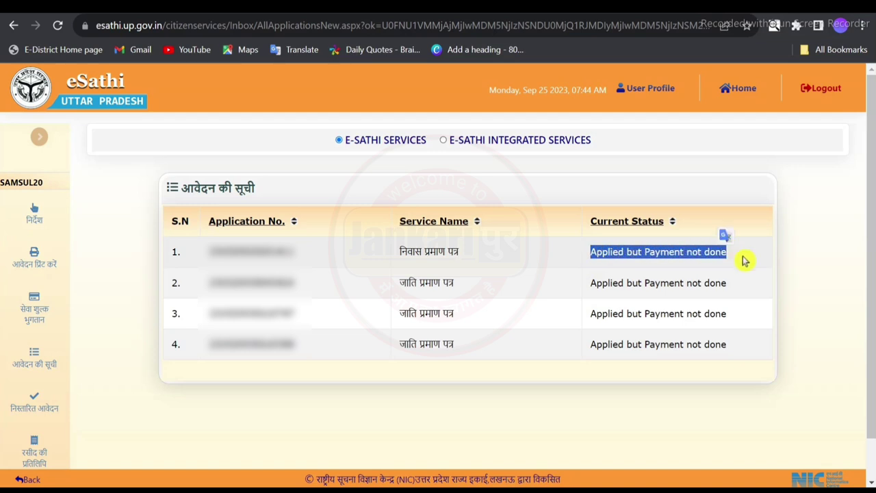
pyautogui.click(745, 261)
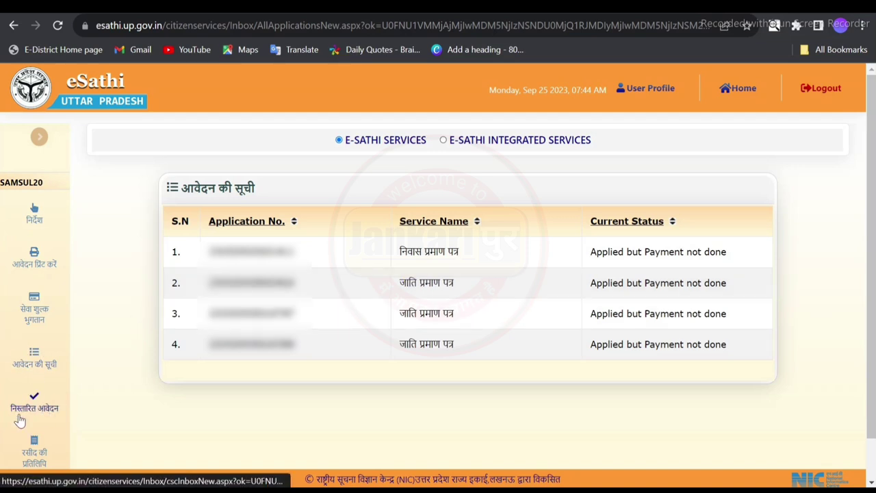
# Check the disposed applications (निस्तारित आवेदन) for Caste, Income and Domicile, trying Domicile before and since 01 July 2022, and return to the services page
pyautogui.click(39, 409)
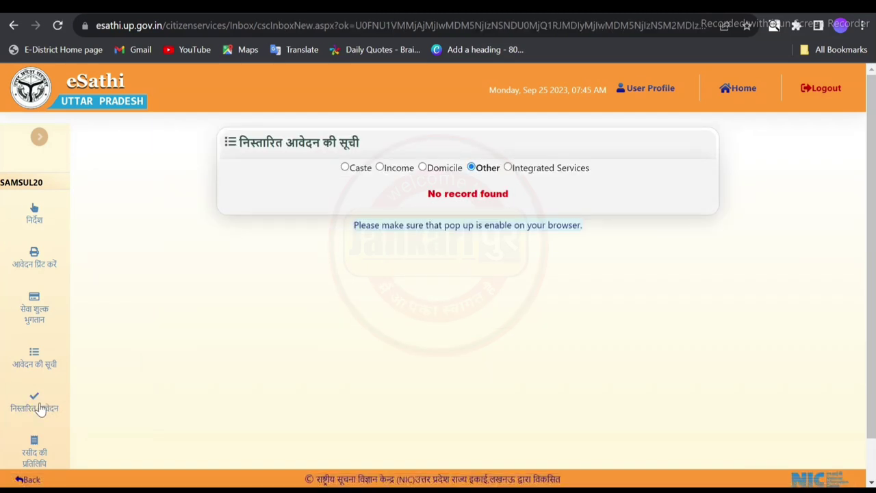
pyautogui.click(346, 168)
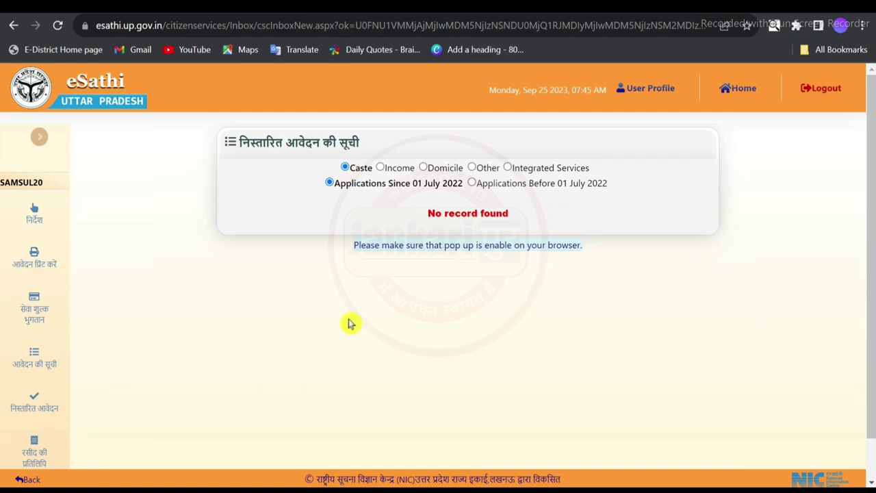
pyautogui.click(381, 170)
pyautogui.click(424, 169)
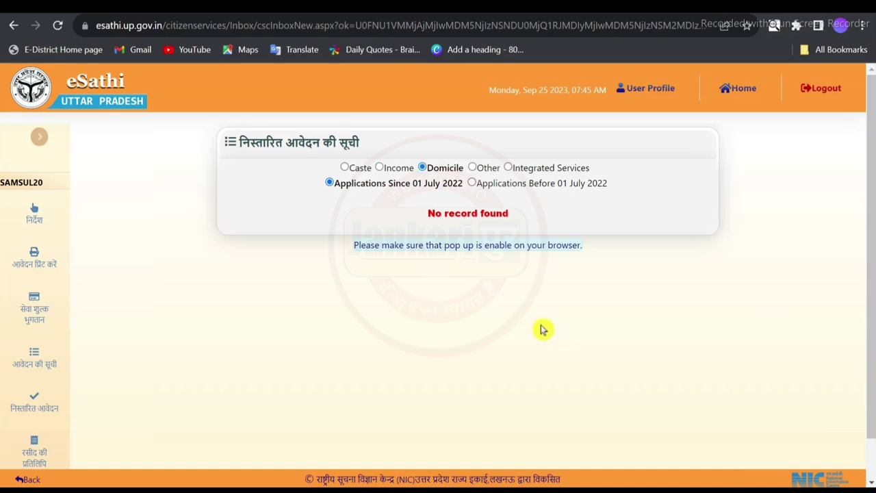
pyautogui.click(472, 183)
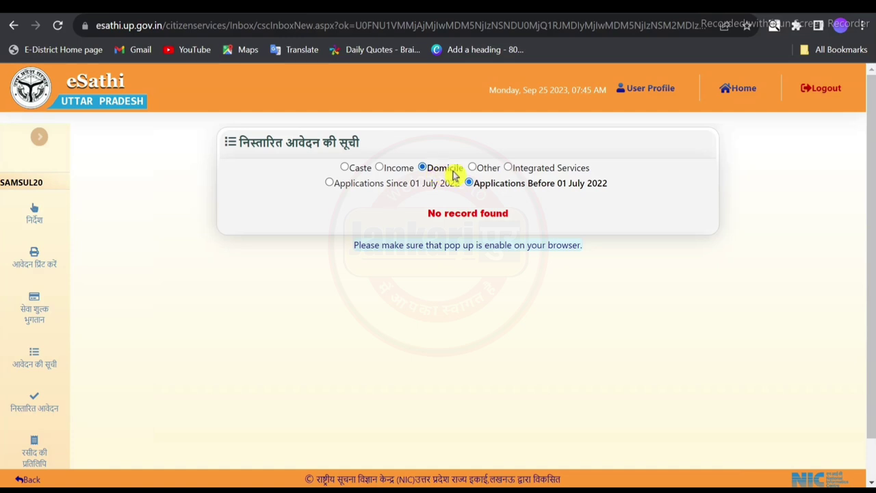
pyautogui.click(335, 183)
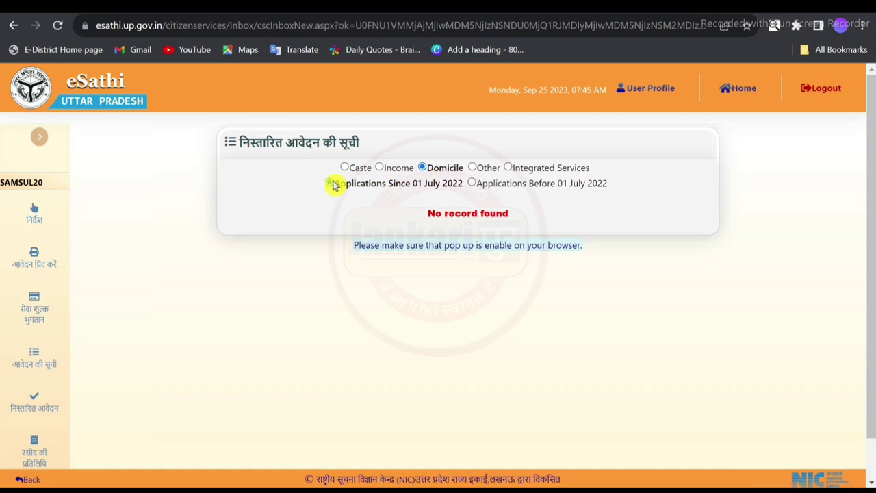
pyautogui.click(43, 202)
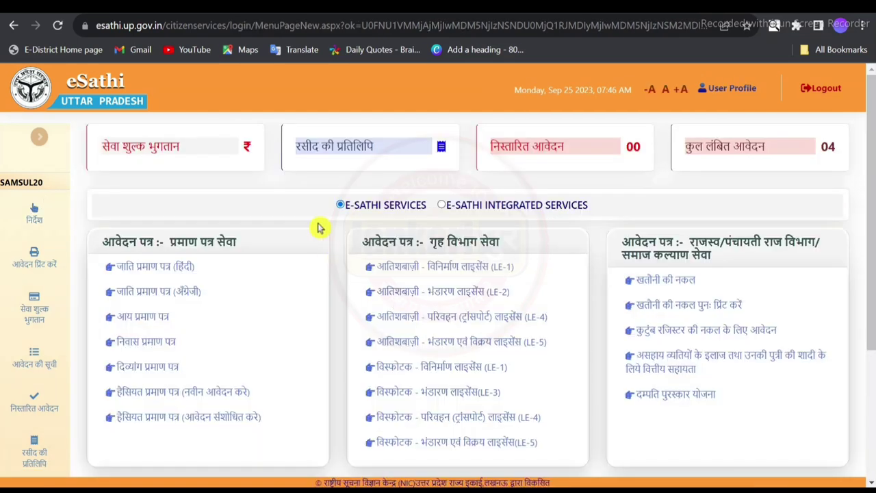